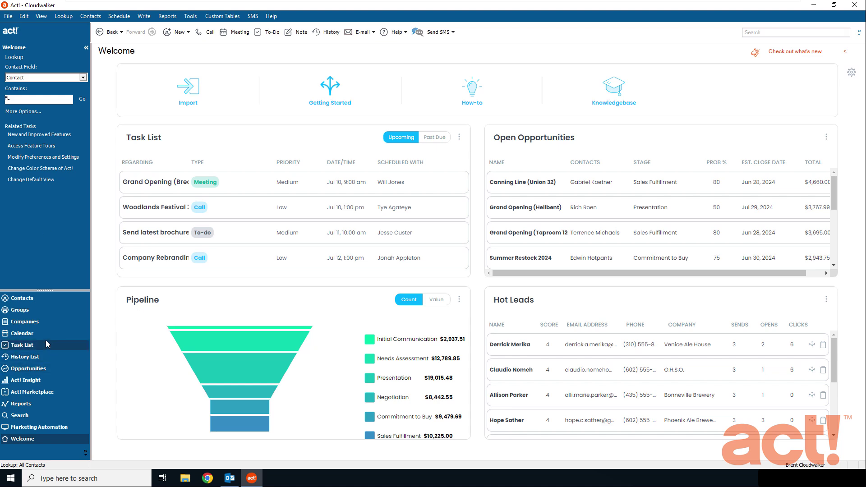
Step: Show the Act! calendar in Day view for Monday, July 8, 2024
click(32, 333)
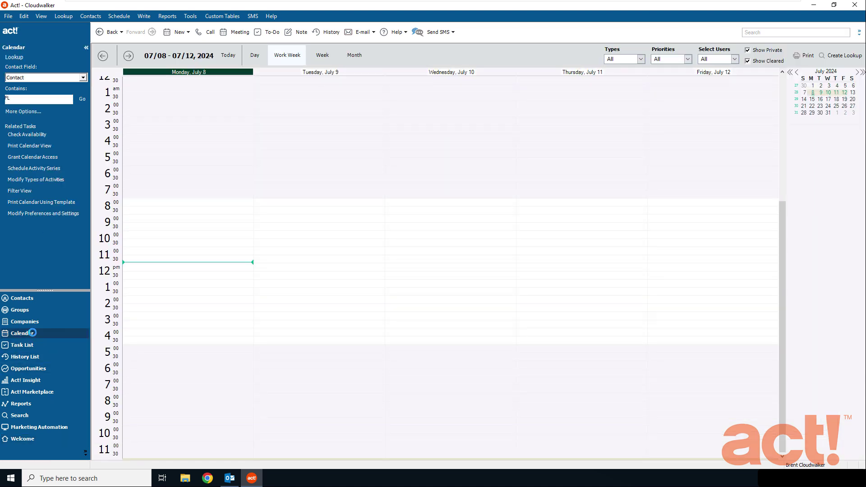
click(258, 55)
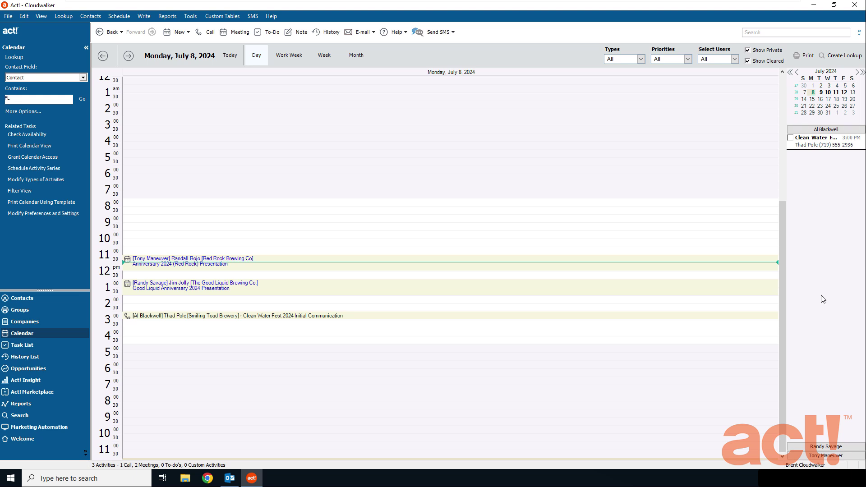
Step: Add other users' activities, then view the calendar by week and month and select Tuesday, July 9
click(835, 448)
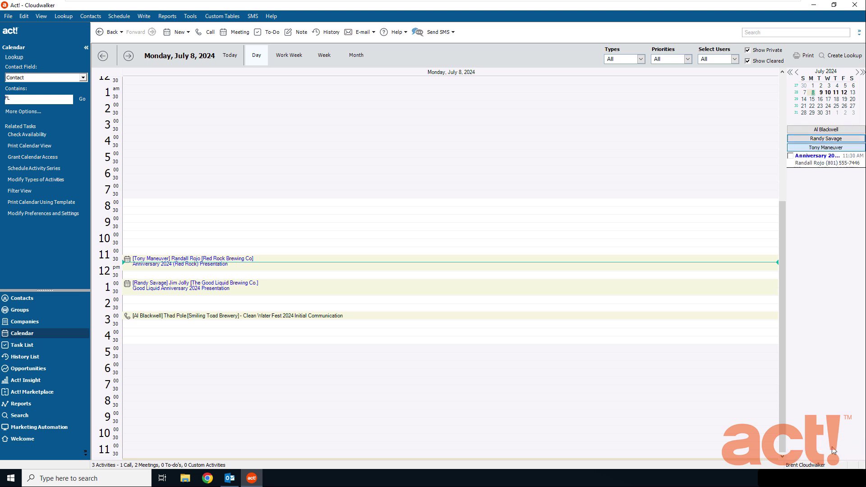
click(321, 56)
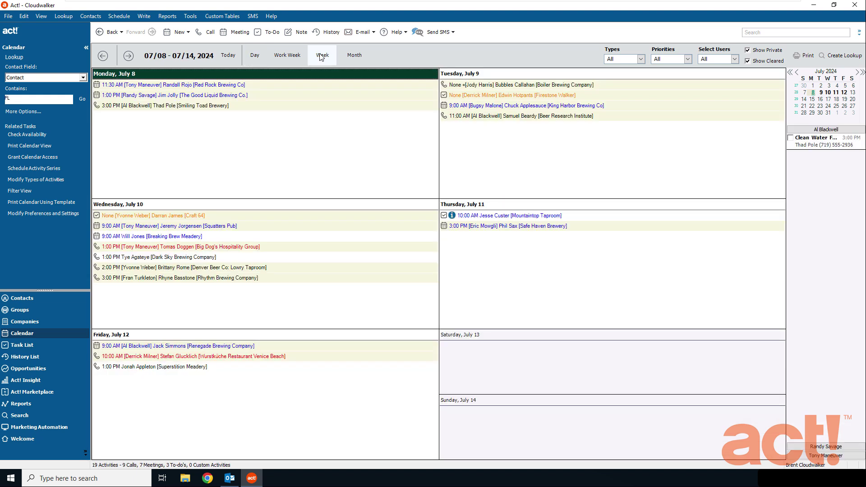
click(353, 57)
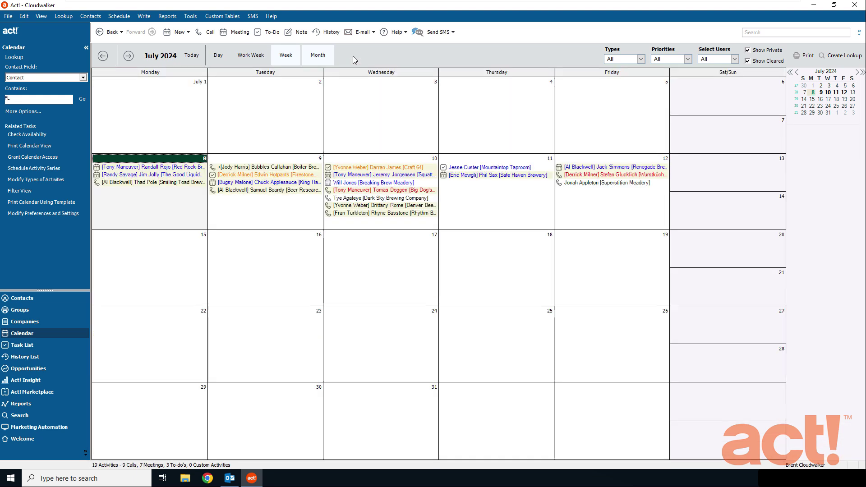
click(278, 160)
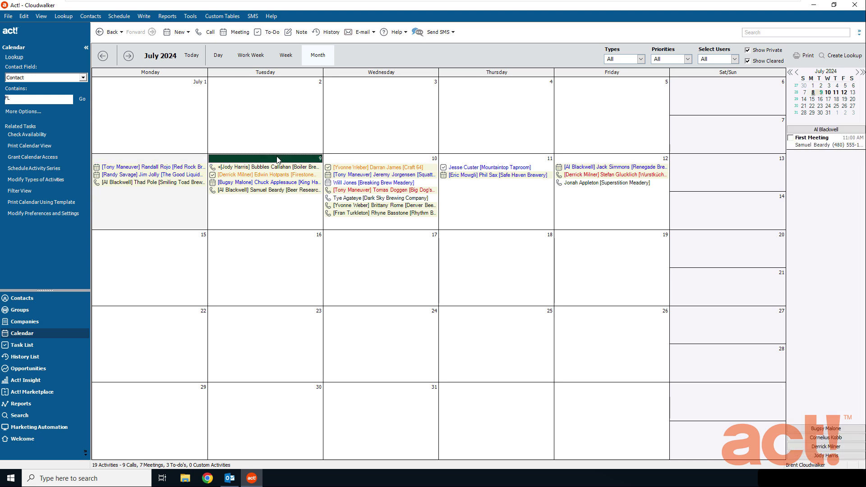
Step: Add more users' activity lists for July 9, then go to Marketing Automation
click(831, 429)
click(832, 438)
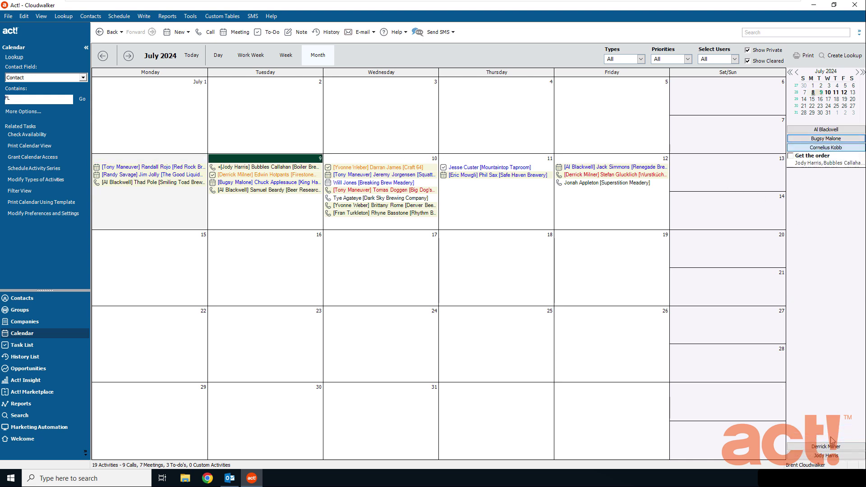
click(832, 446)
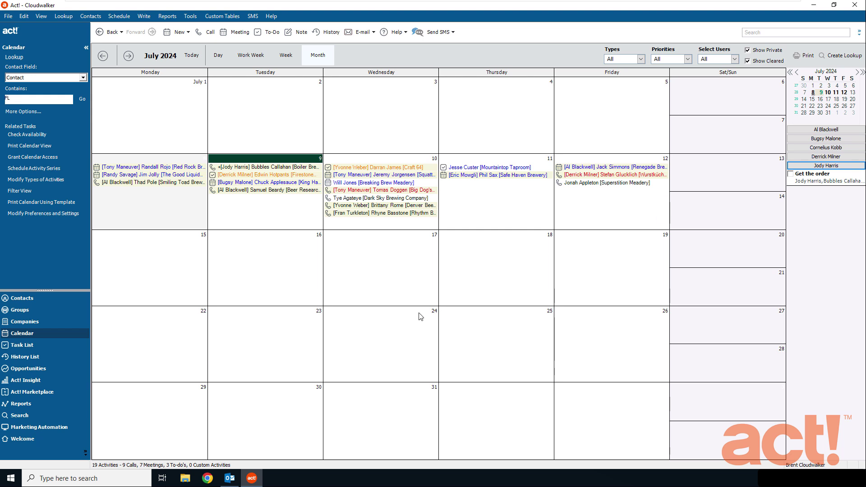
click(54, 428)
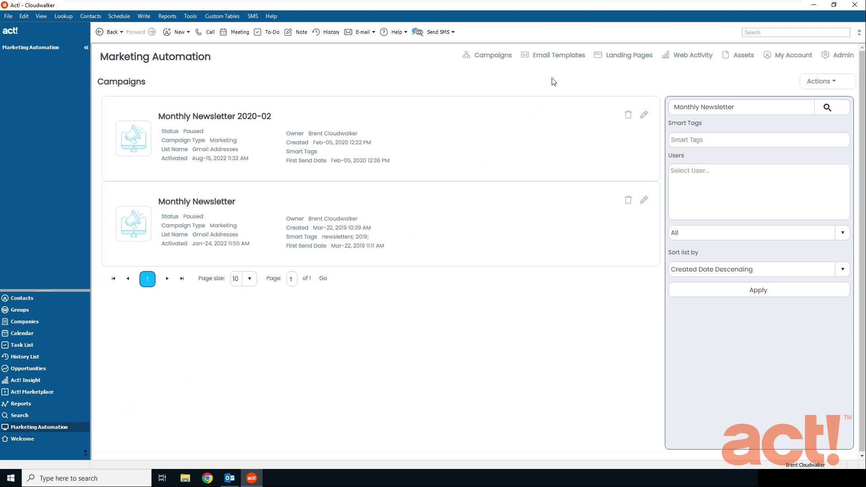
Step: Open the Cloudwalker Newsletter template from the Email Templates list for editing
click(566, 61)
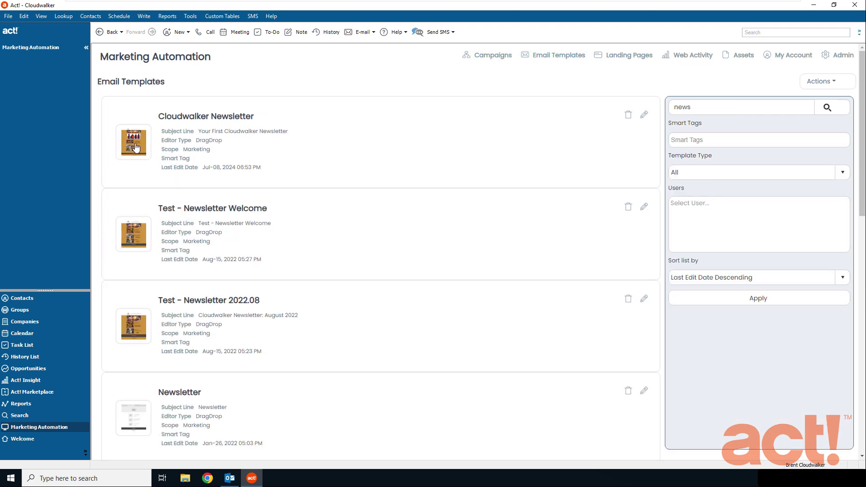
click(135, 148)
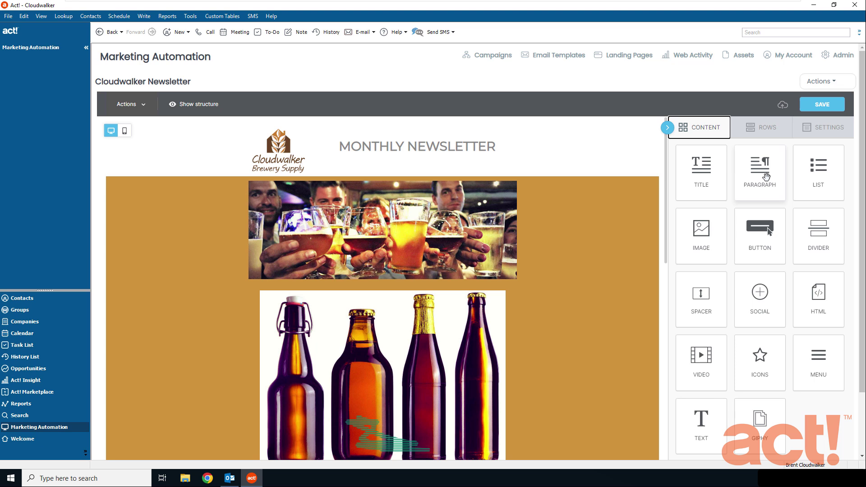
Step: Place an empty paragraph block above the beer photo and start the Write with AI assistant
mouse_move(768, 179)
mouse_down()
mouse_move(468, 196)
mouse_move(416, 197)
mouse_move(382, 181)
mouse_up()
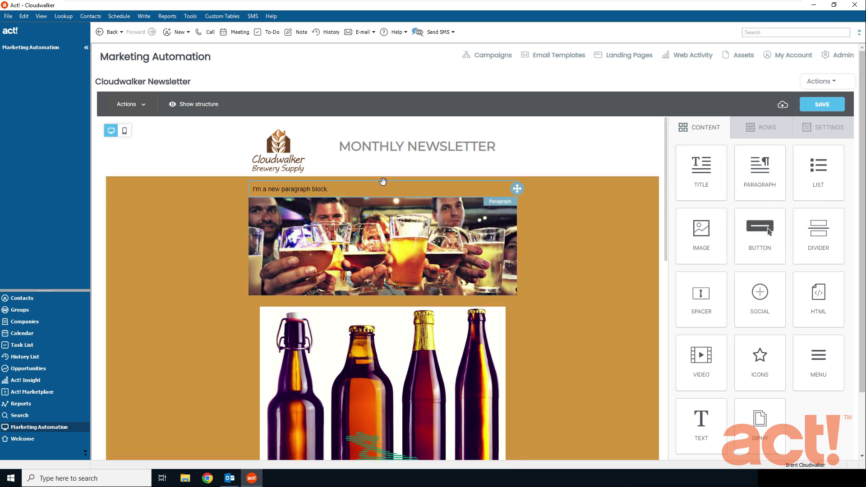
click(354, 189)
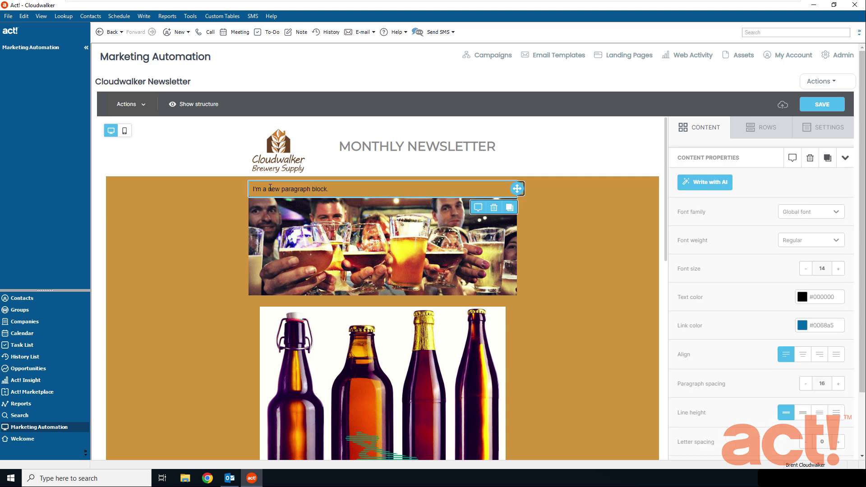
click(281, 189)
click(327, 190)
key(BackSpace)
key(BackSpace)
key(BackSpace)
key(BackSpace)
key(BackSpace)
key(BackSpace)
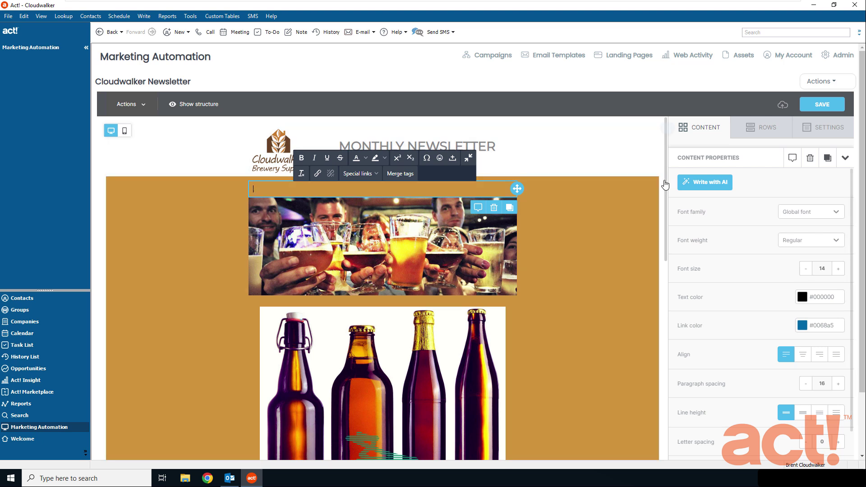
click(703, 186)
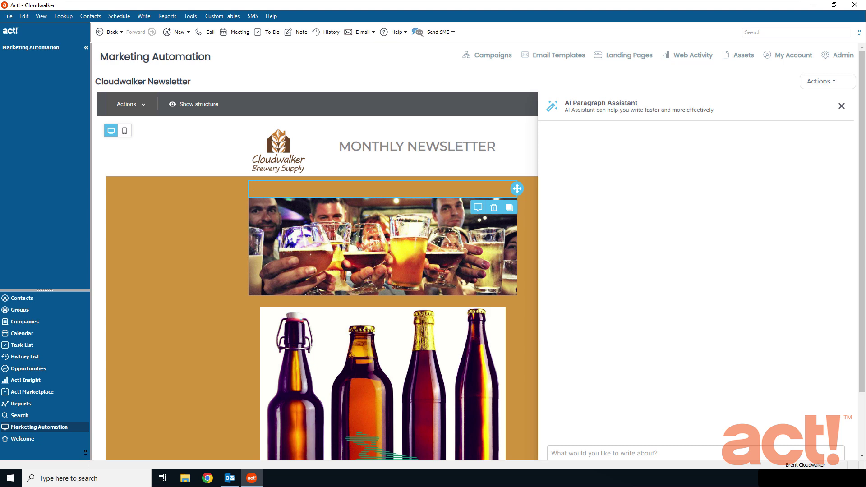
Step: Generate an AI introduction about new brewery products and trends and apply it to the paragraph
click(668, 452)
text(Write an introductory paragraph about a monthly newsletter which is meant to inform customers about new products and trends in the brewery industry.)
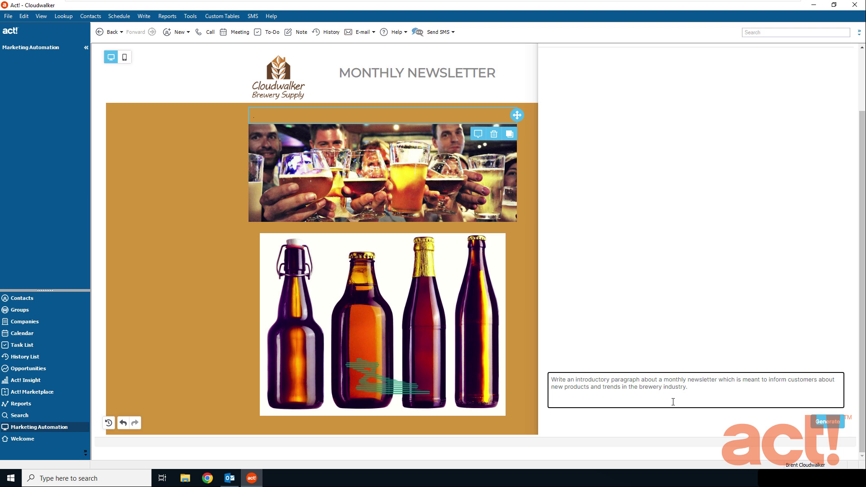
click(824, 420)
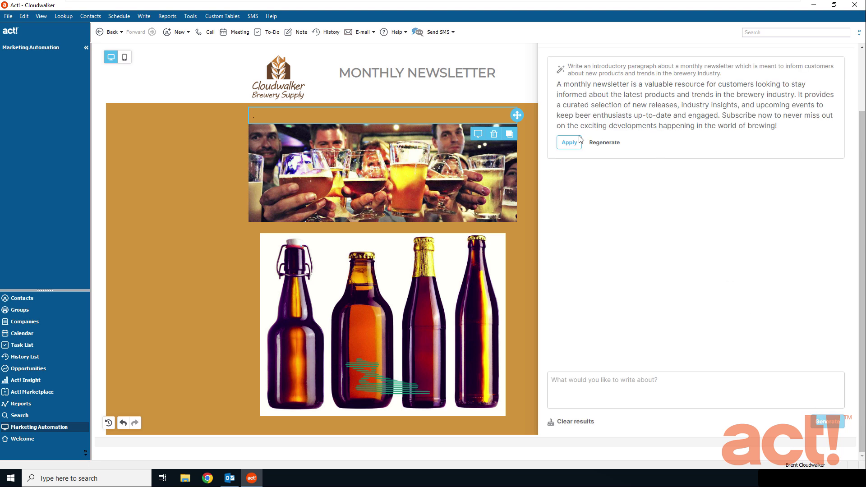
click(567, 144)
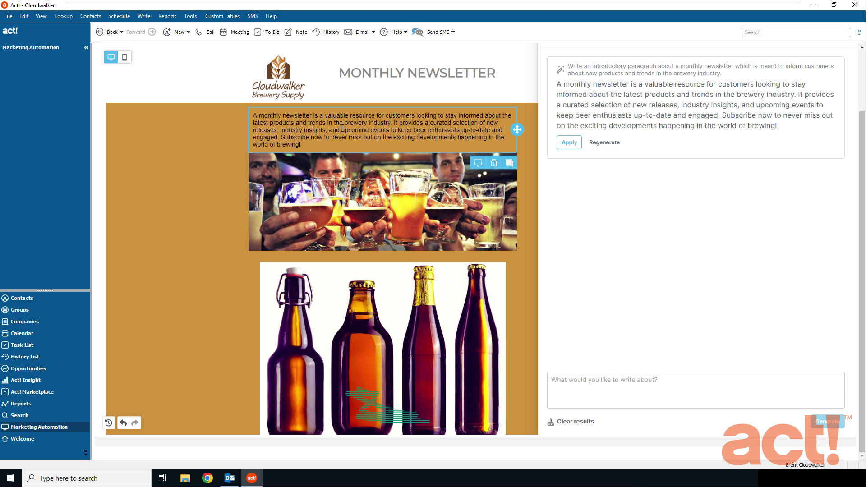
Step: Switch to Outlook to see the Re: Product Catalog? email with the Act! sidebar
click(229, 478)
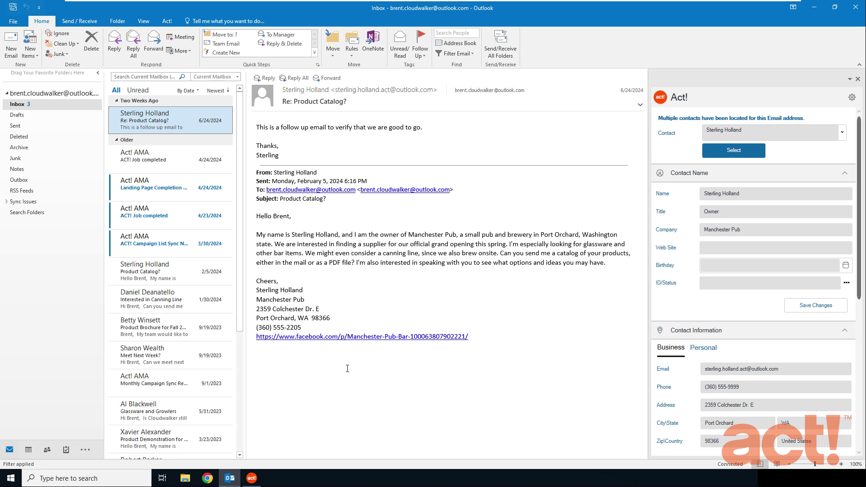
mouse_move(170, 120)
click(844, 133)
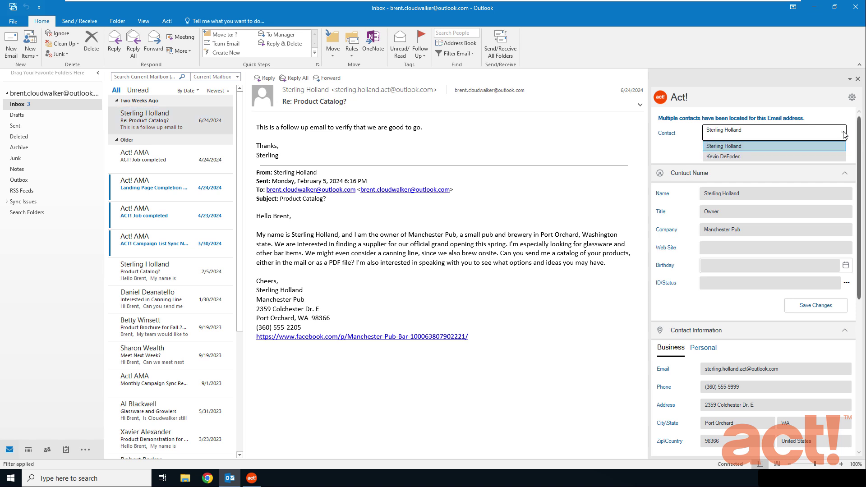
click(761, 157)
click(740, 151)
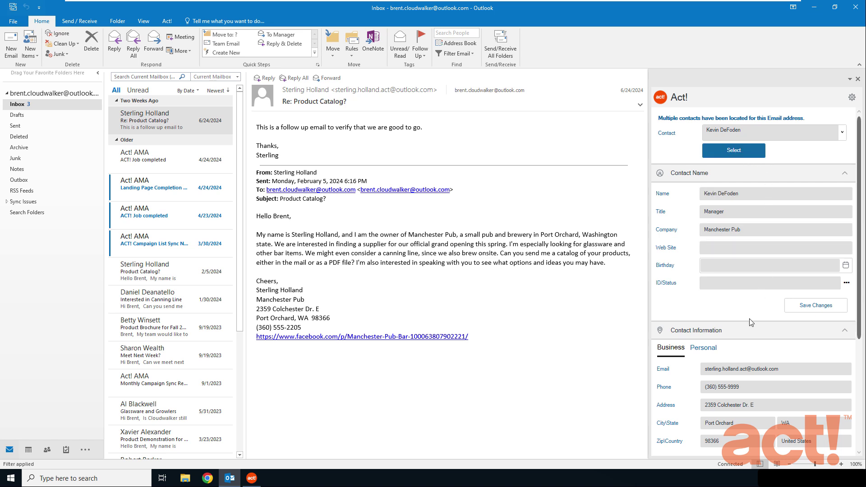
click(795, 139)
click(780, 151)
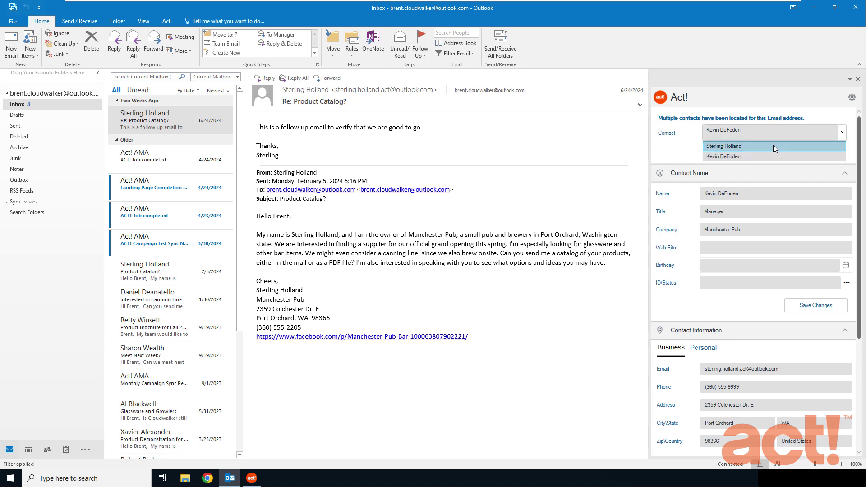
click(749, 156)
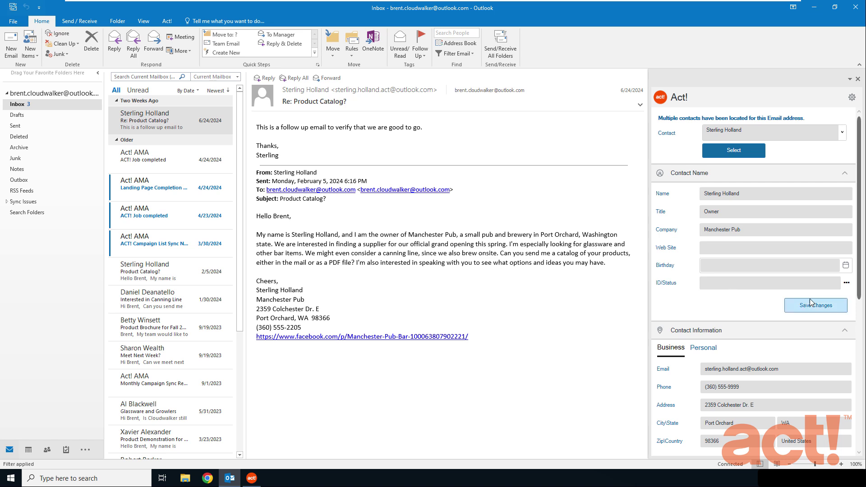
click(846, 283)
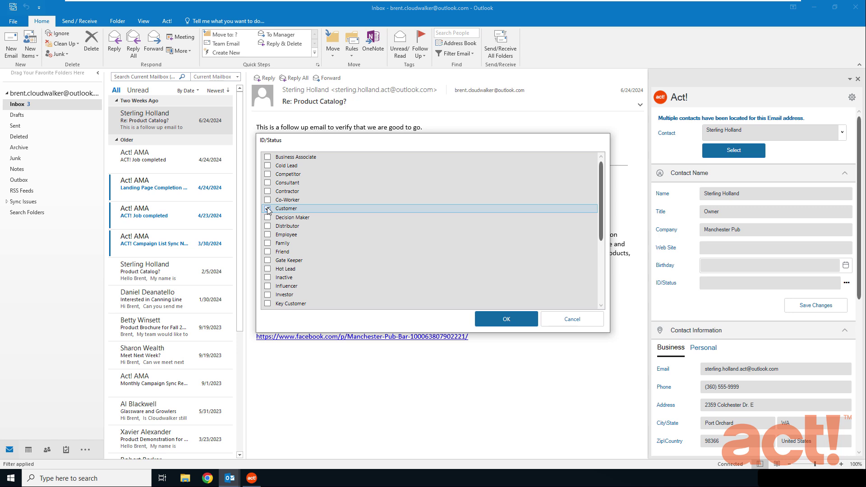
click(505, 322)
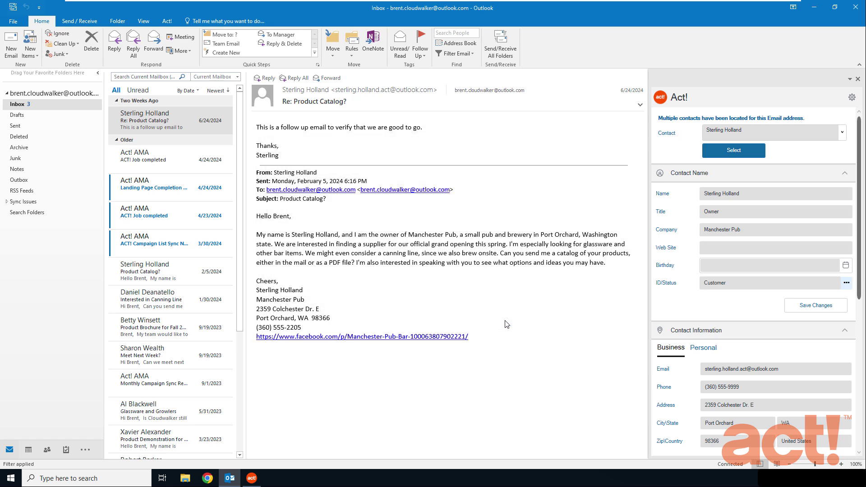
click(814, 308)
scroll(734, 301, down, 1)
scroll(733, 300, down, 1)
scroll(734, 301, down, 1)
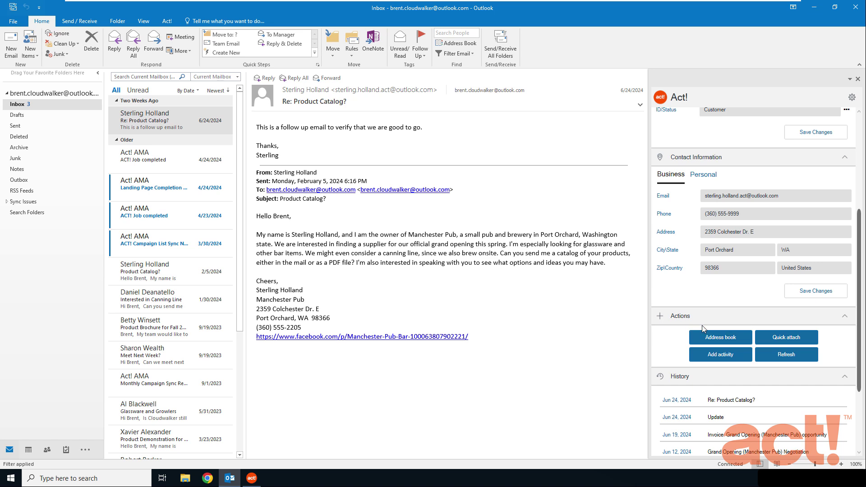
Step: Refresh the contact history to show the new Jul 08, 2024 Field changed entries
click(789, 356)
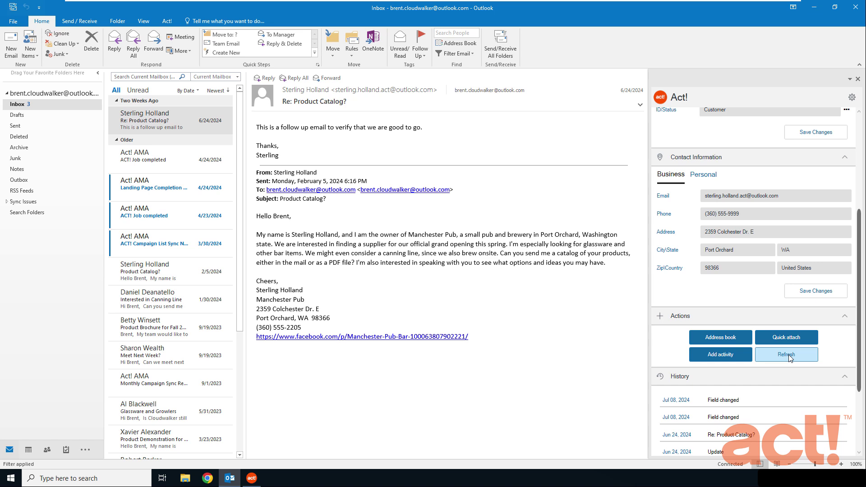
scroll(793, 368, down, 3)
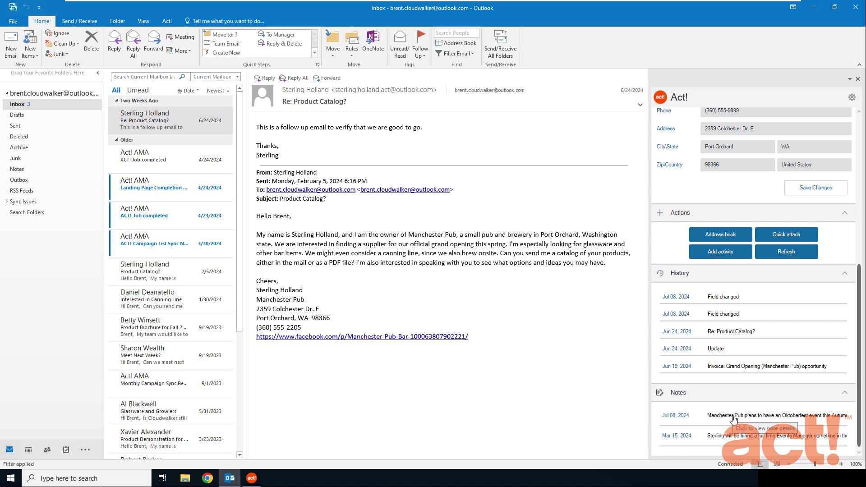
Step: Open the Jul 08, 2024 Oktoberfest note to read it in full
click(734, 419)
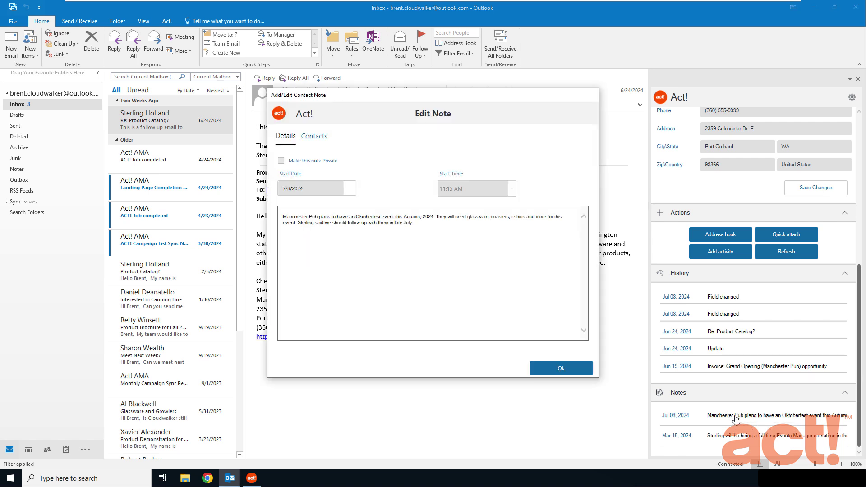